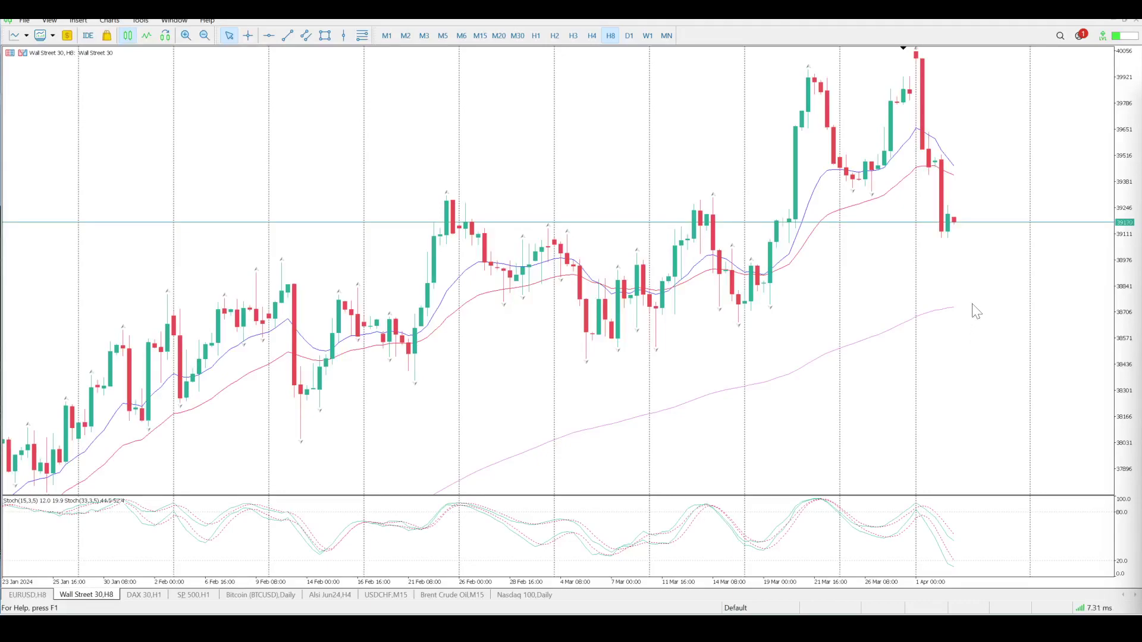
Place three red horizontal levels on the H8 chart at 39325, 39083 and 38844.
click(269, 36)
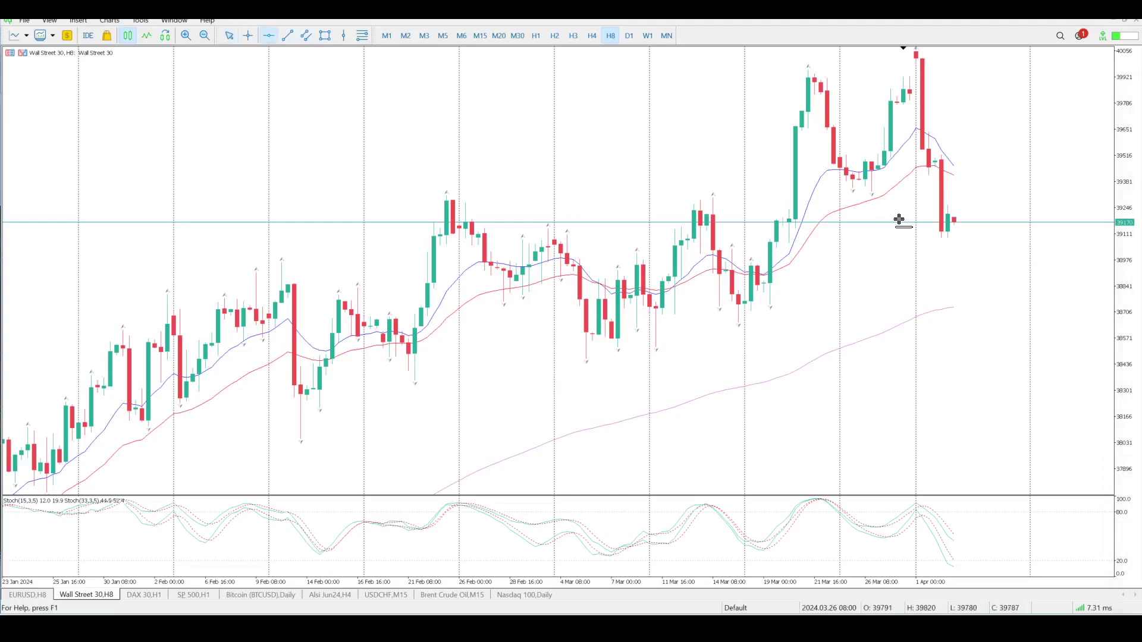
drag(898, 219, 922, 194)
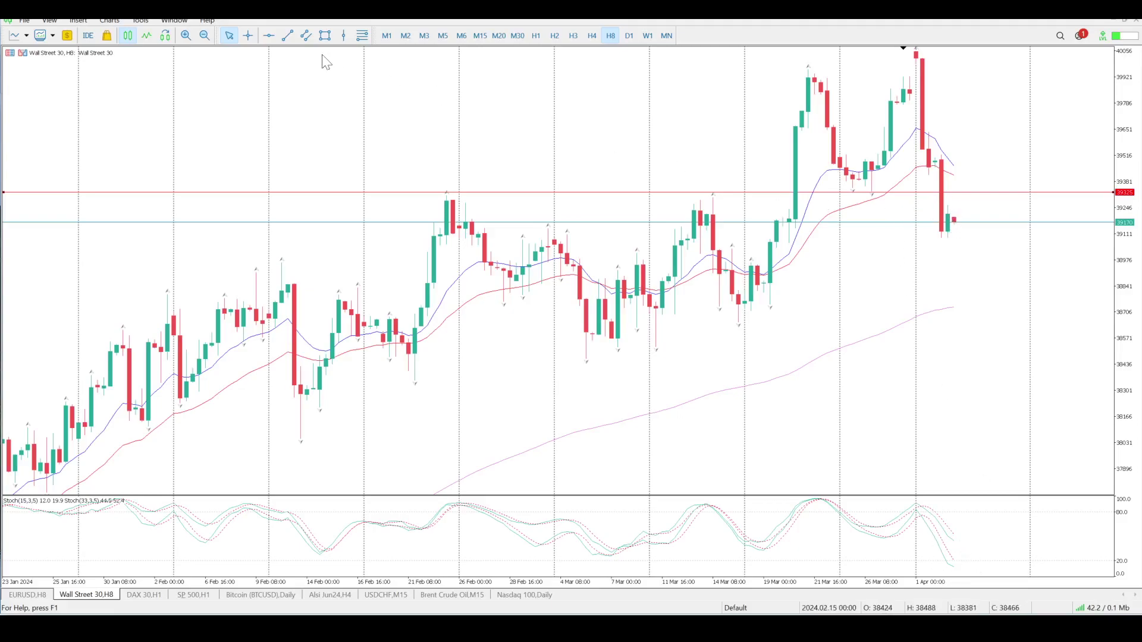
click(269, 35)
click(602, 238)
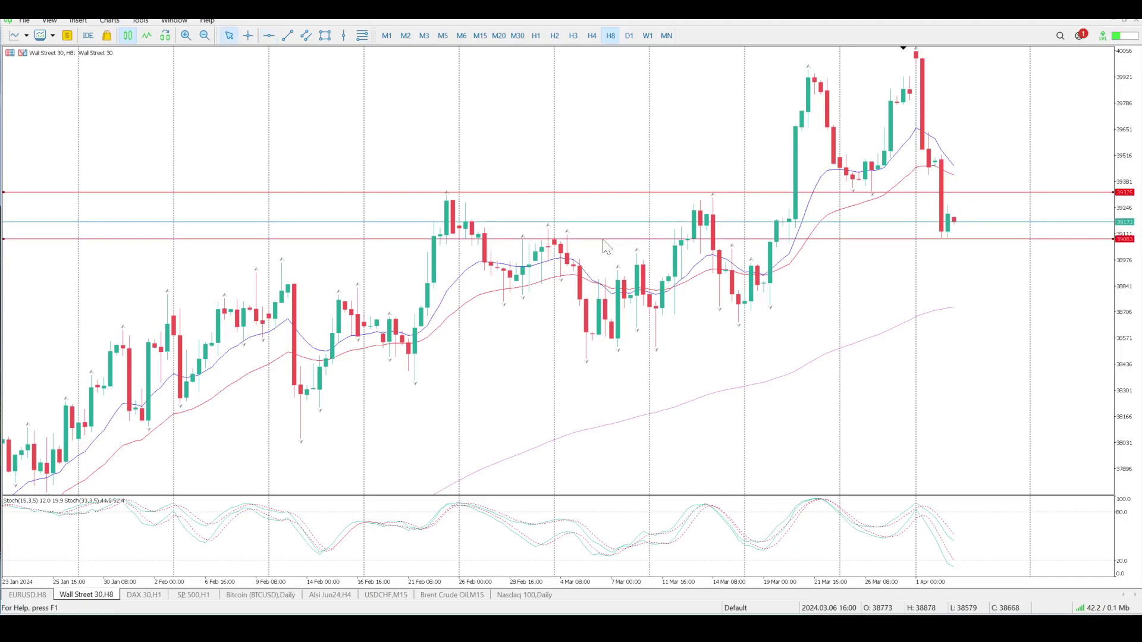
click(269, 35)
drag(443, 263, 447, 286)
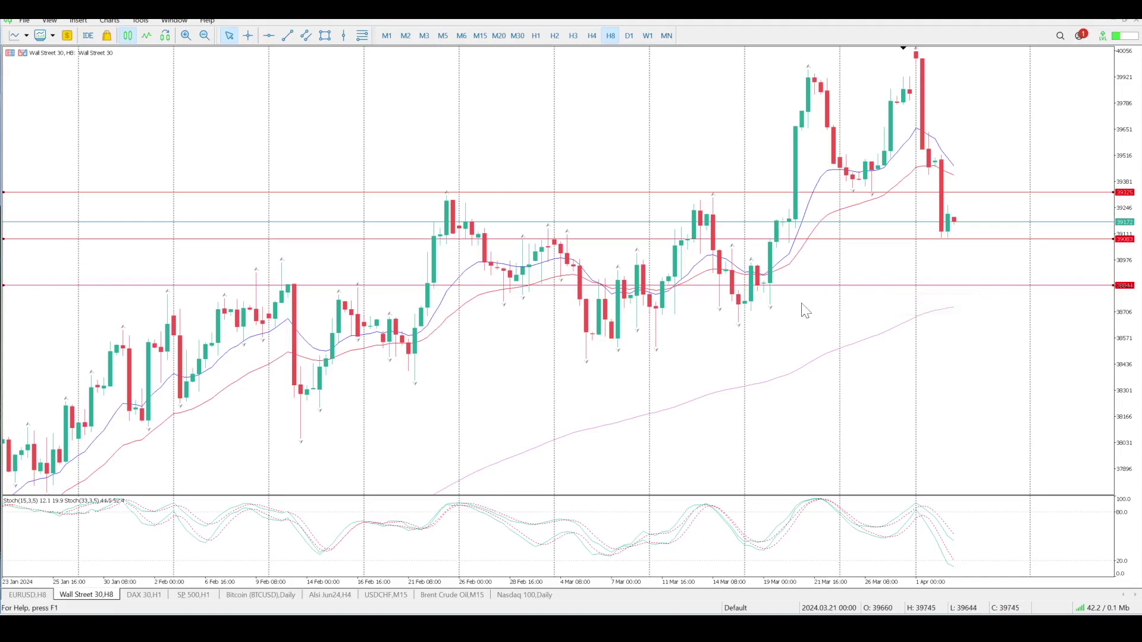
Draw a rising red trend line from the February low to early April, then switch to H3.
click(288, 35)
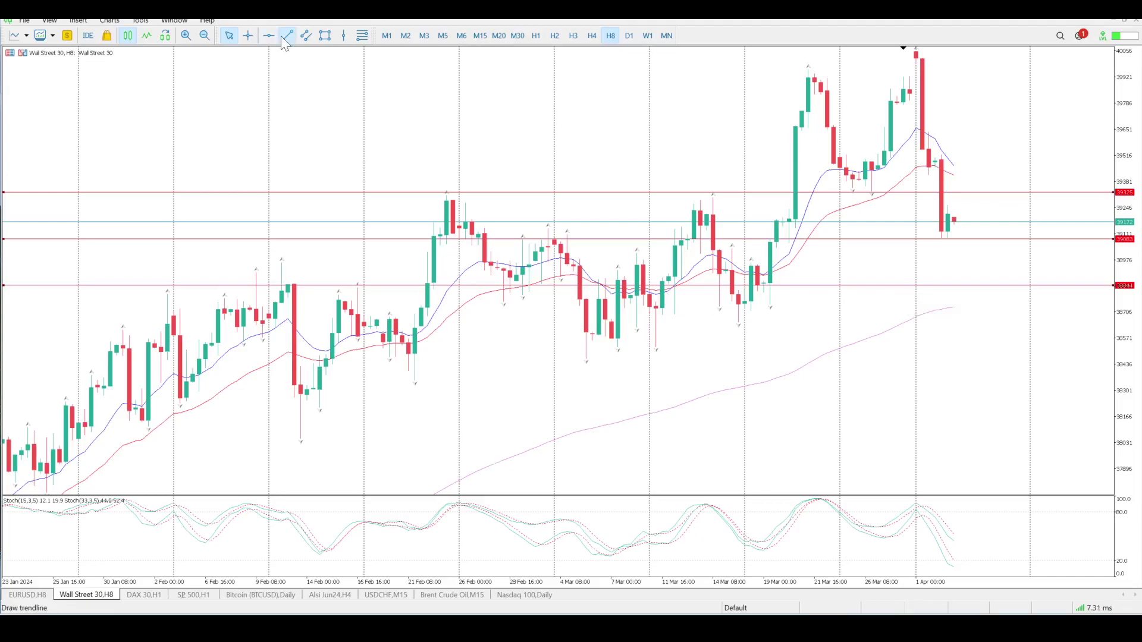
drag(294, 441, 1036, 239)
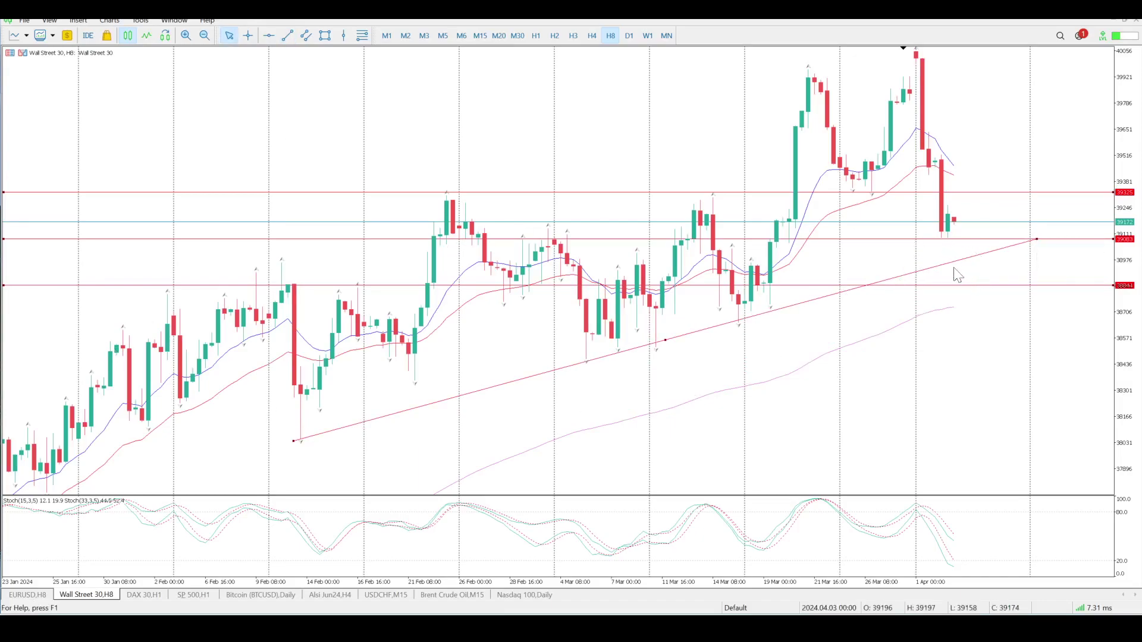
middle_click(752, 517)
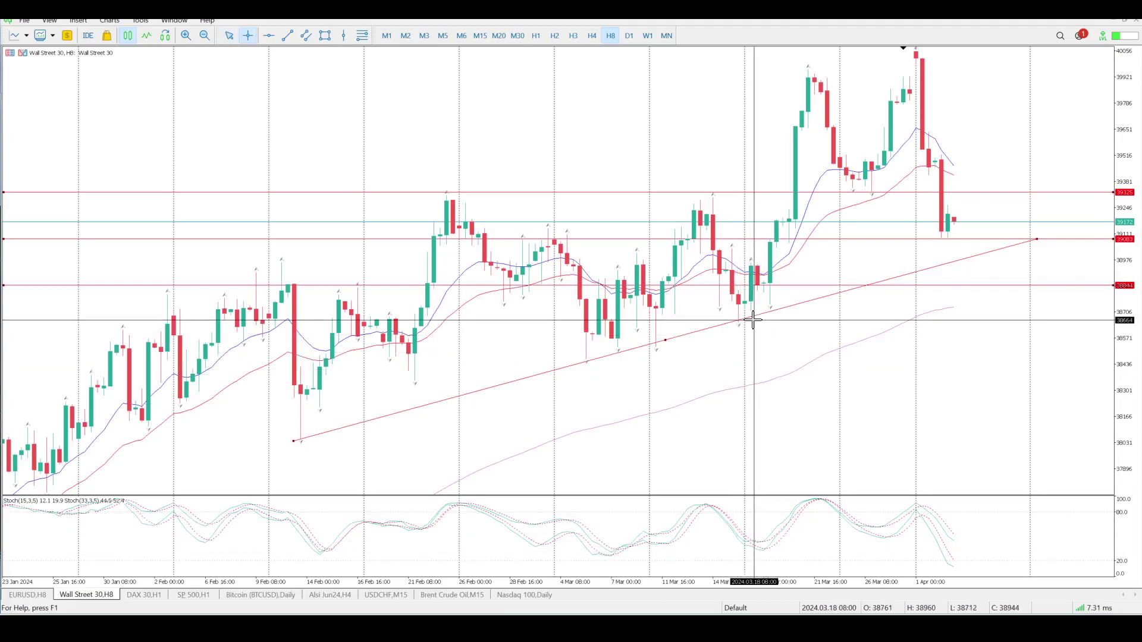
mouse_move(767, 545)
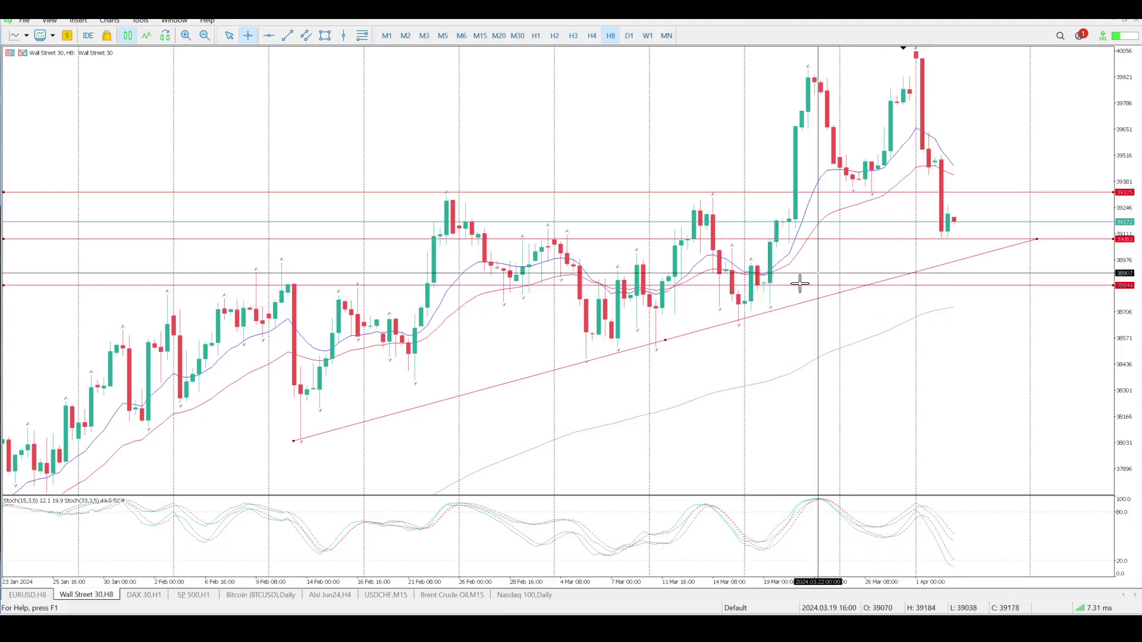
click(923, 294)
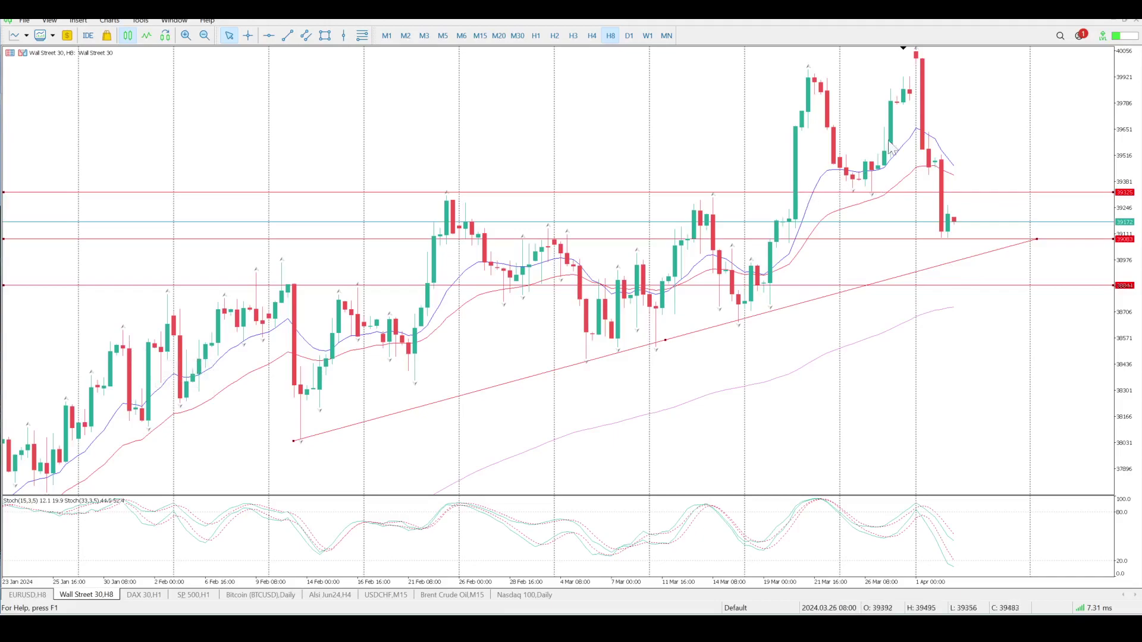
click(573, 38)
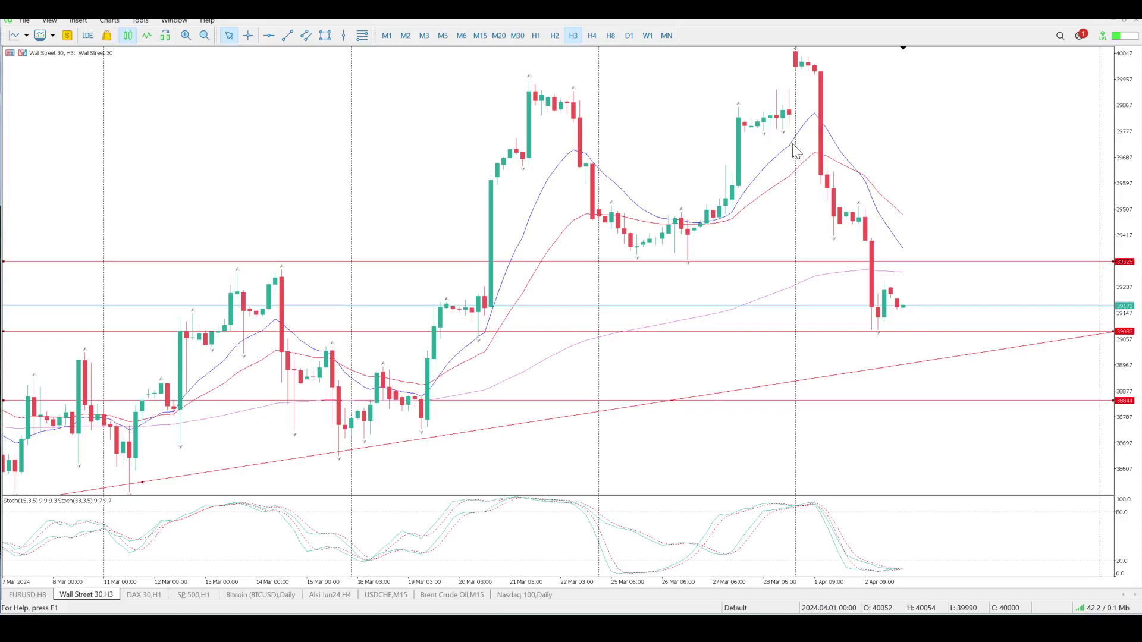
Display Wall Street 30 on H1 bars, with late March–early April price action in view.
mouse_move(892, 276)
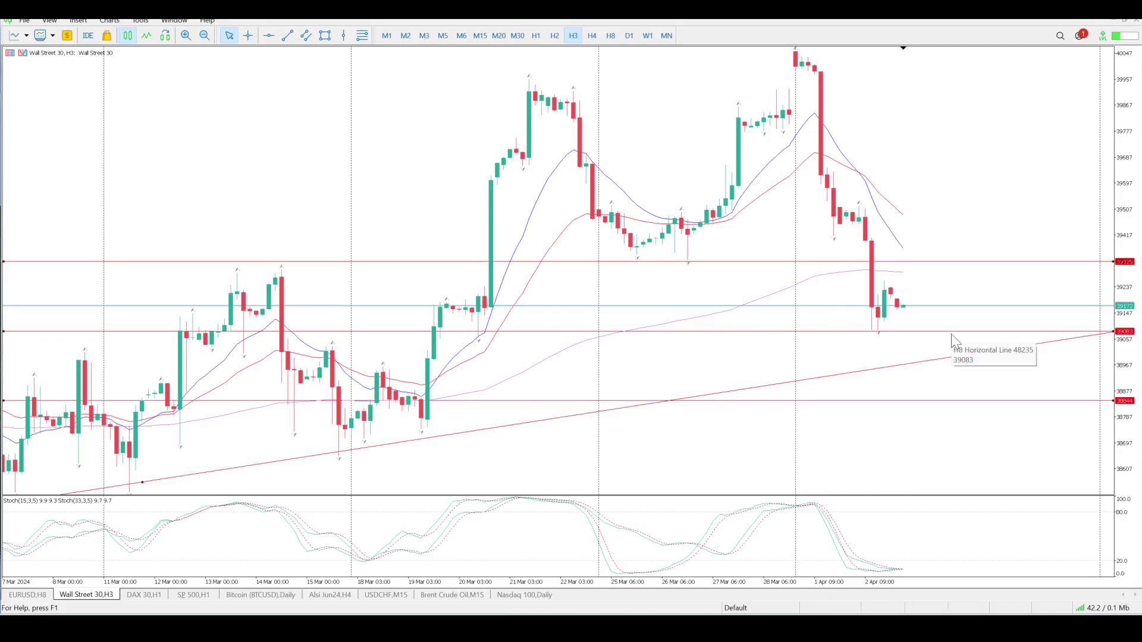
click(536, 36)
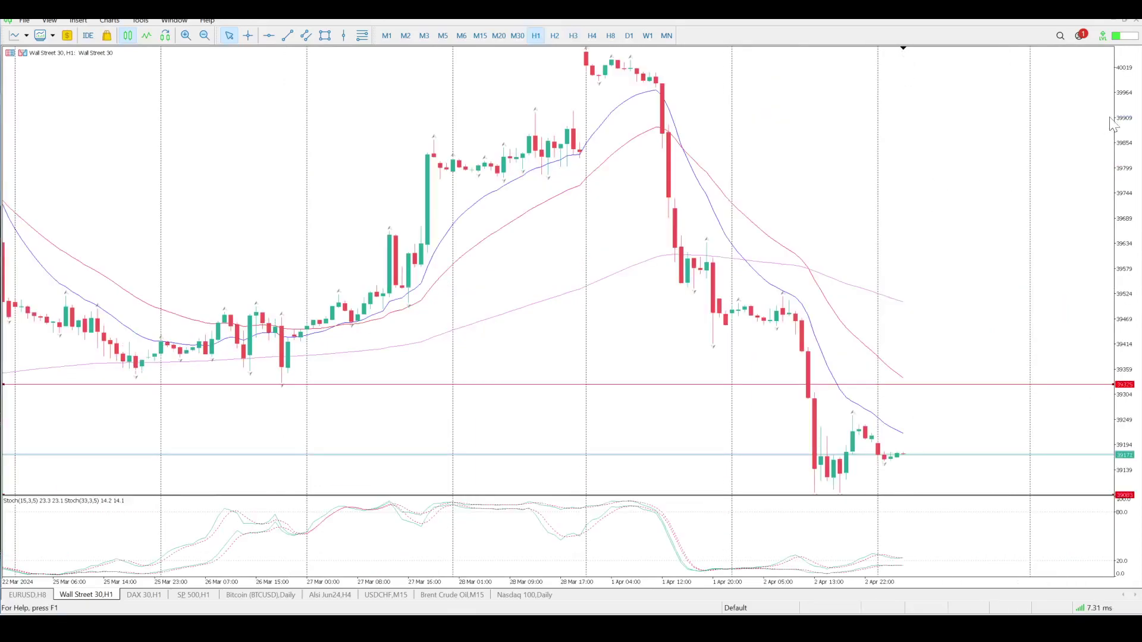
Compress the price scale and add a red horizontal level near 39202, just above the current price.
drag(1134, 125, 930, 387)
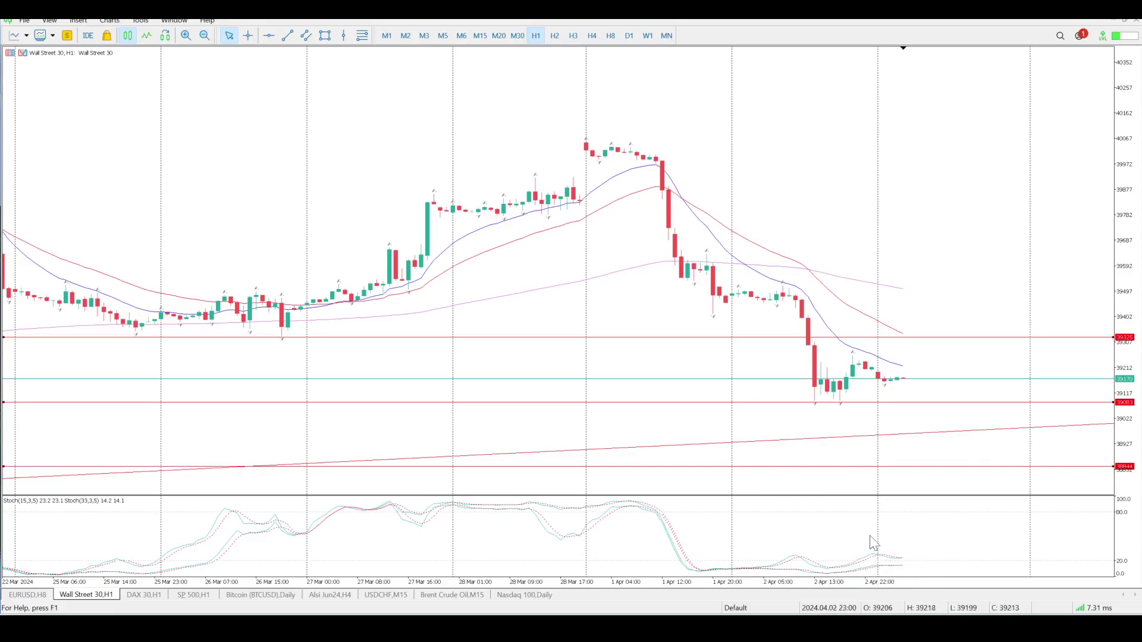
scroll(870, 439, up, 10)
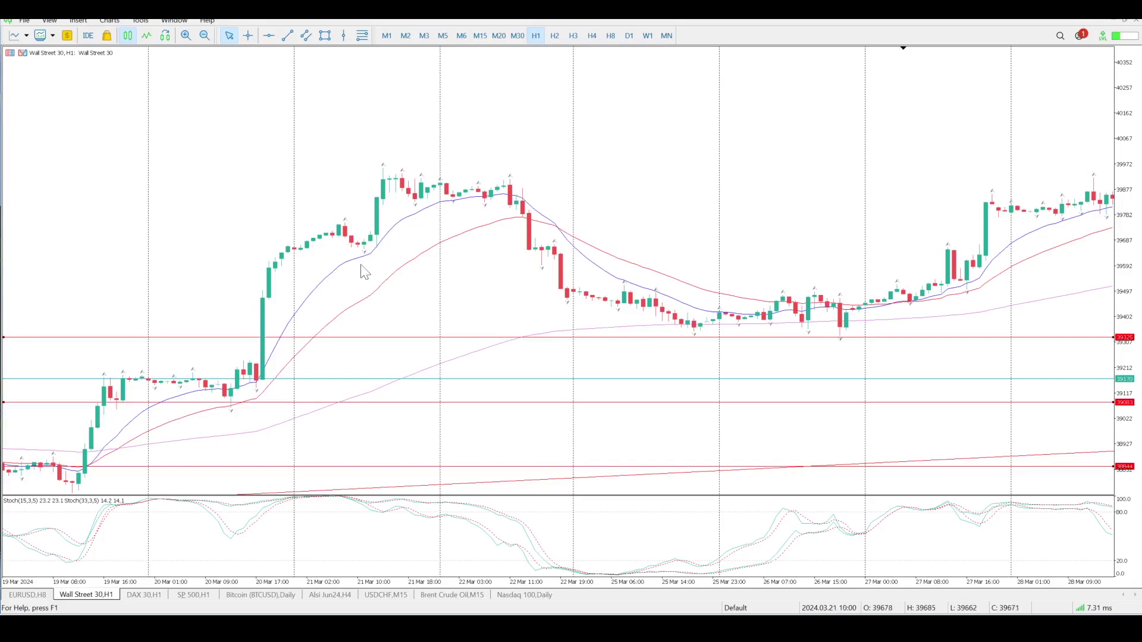
click(269, 36)
drag(250, 334, 256, 370)
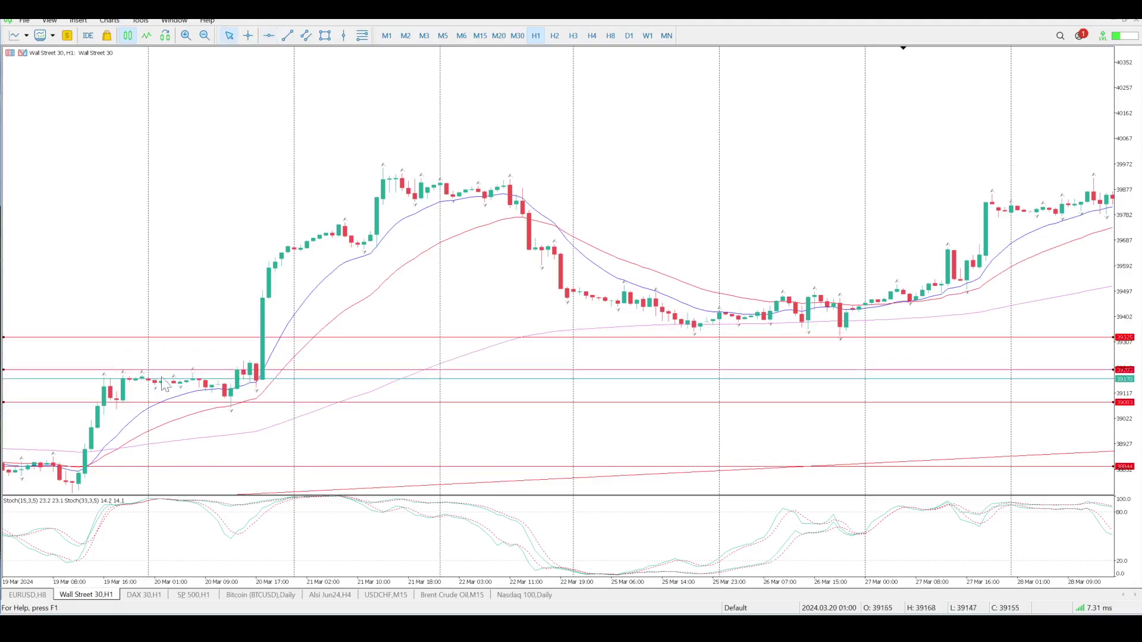
drag(179, 372, 180, 379)
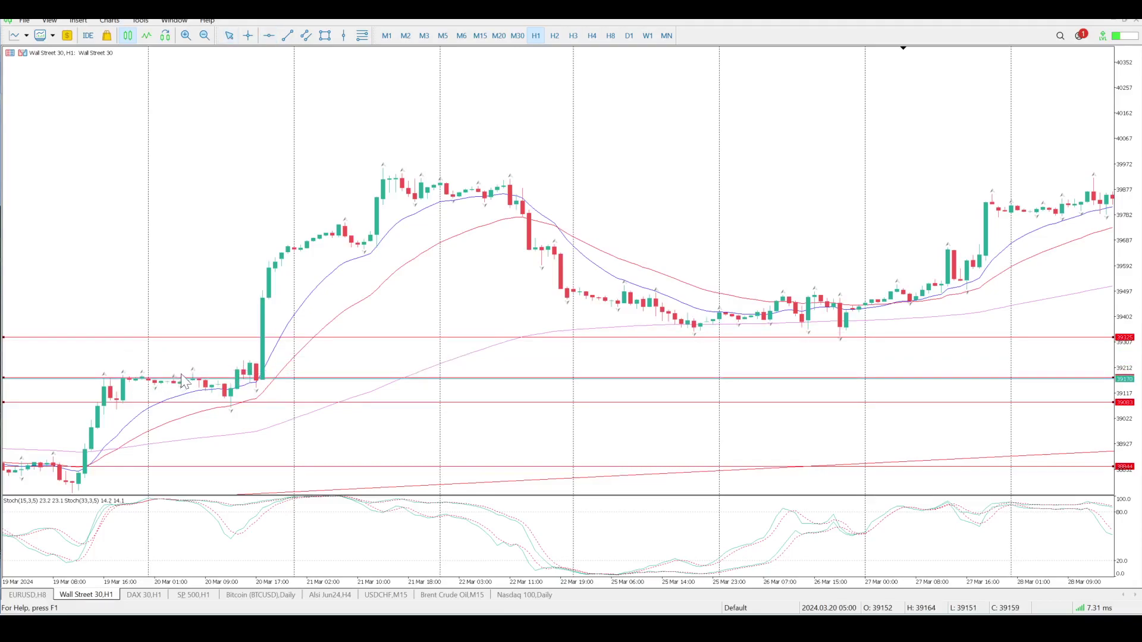
drag(220, 379, 219, 374)
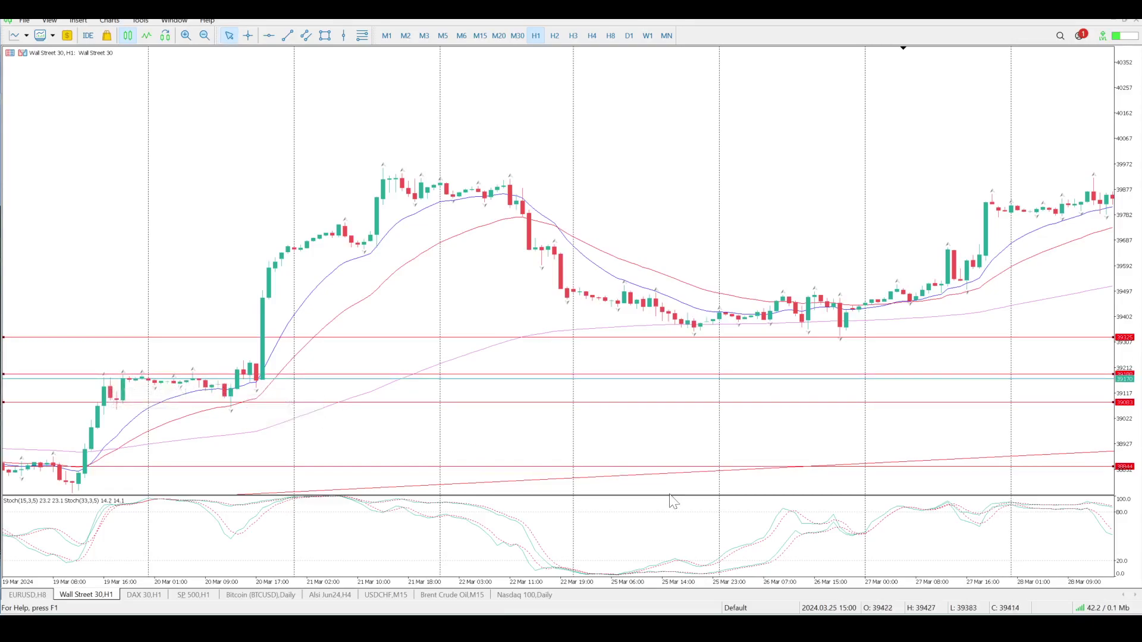
scroll(670, 502, down, 15)
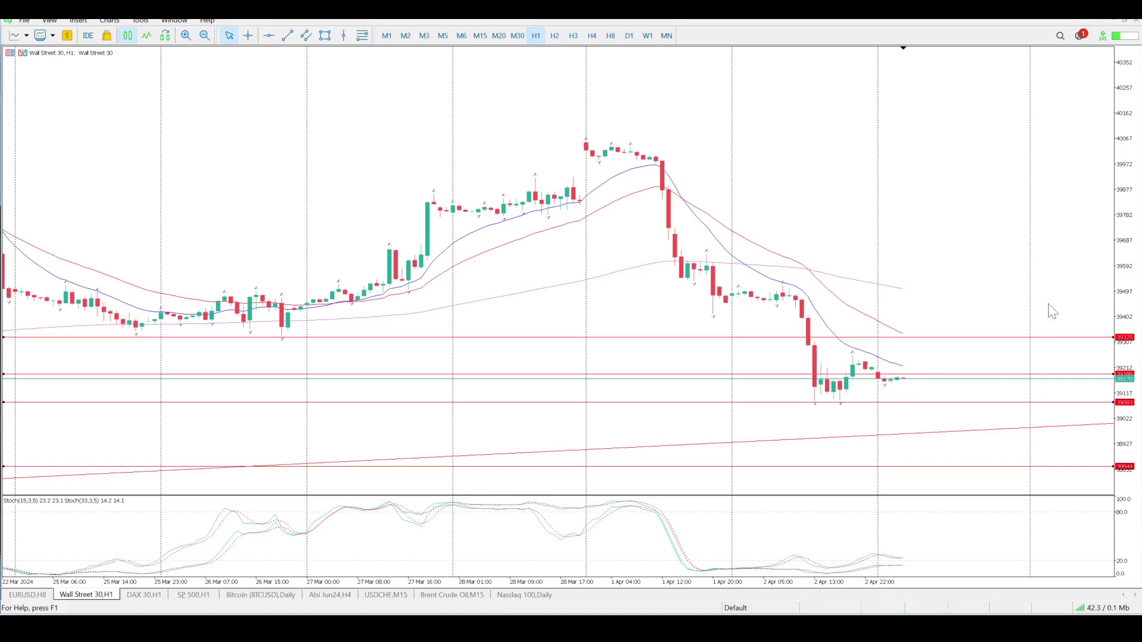
Switch to M15, jump to the latest bars and compress the price scale.
click(480, 36)
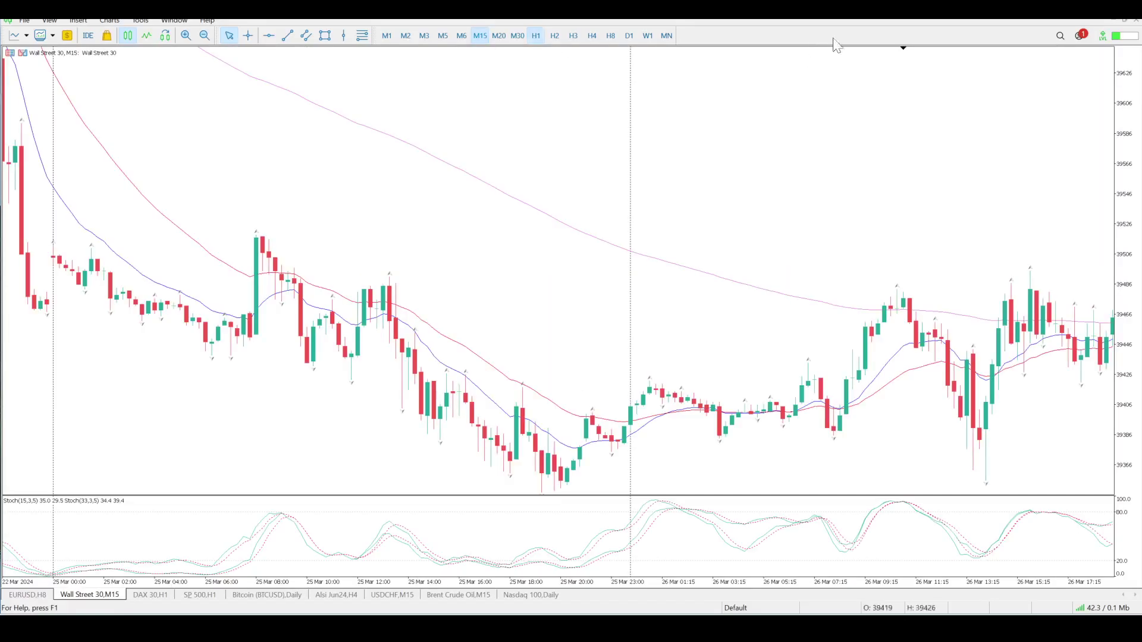
click(905, 51)
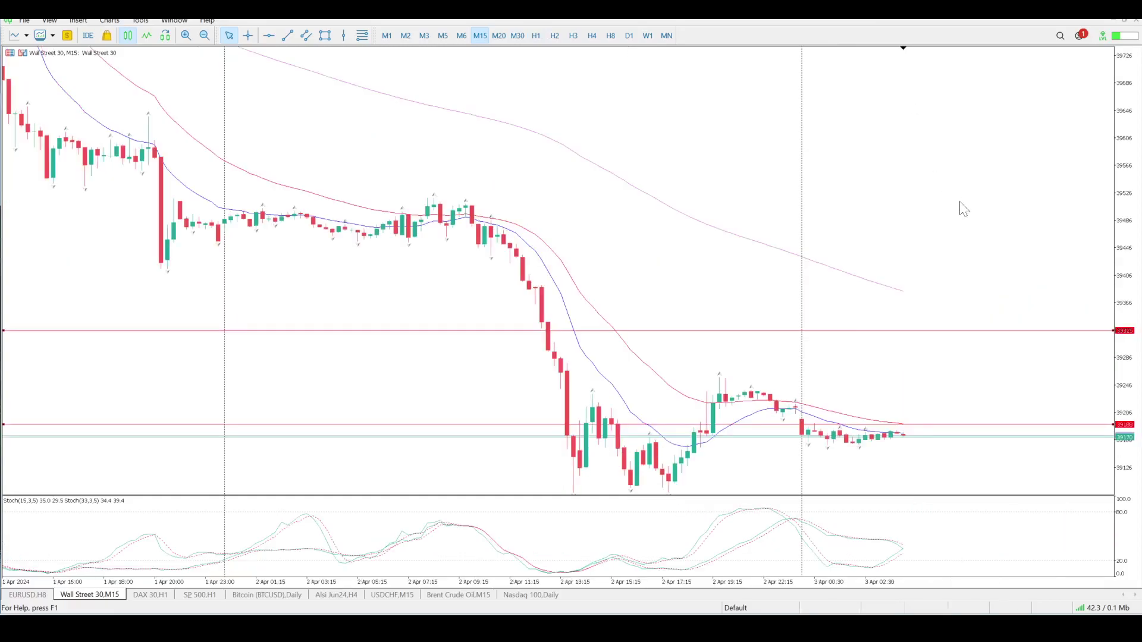
drag(1124, 126, 1120, 453)
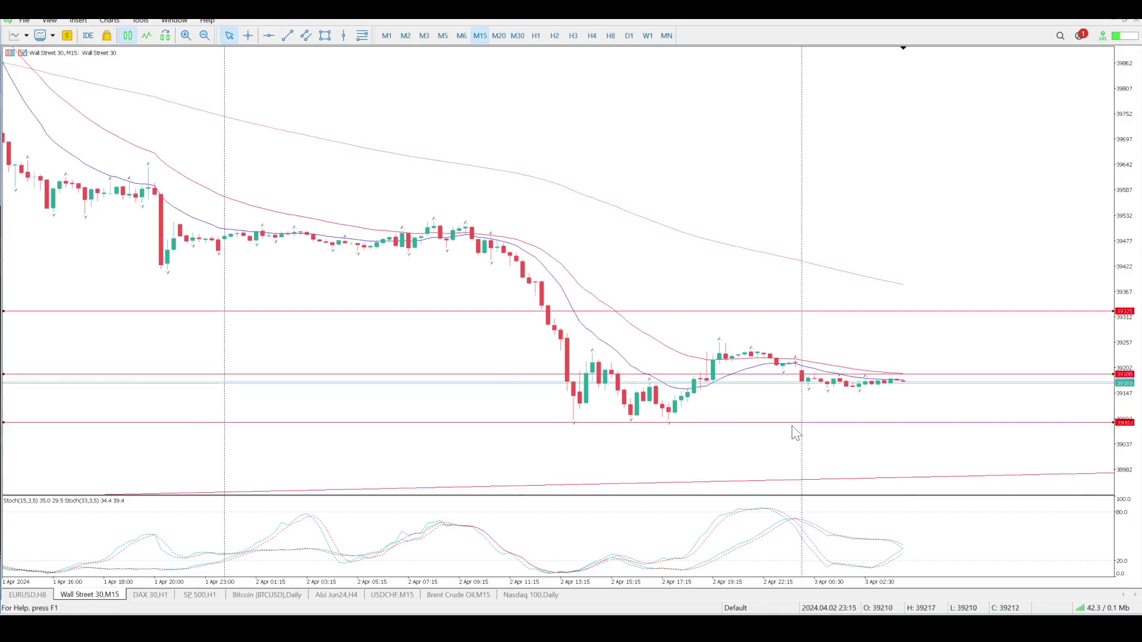
scroll(594, 323, up, 5)
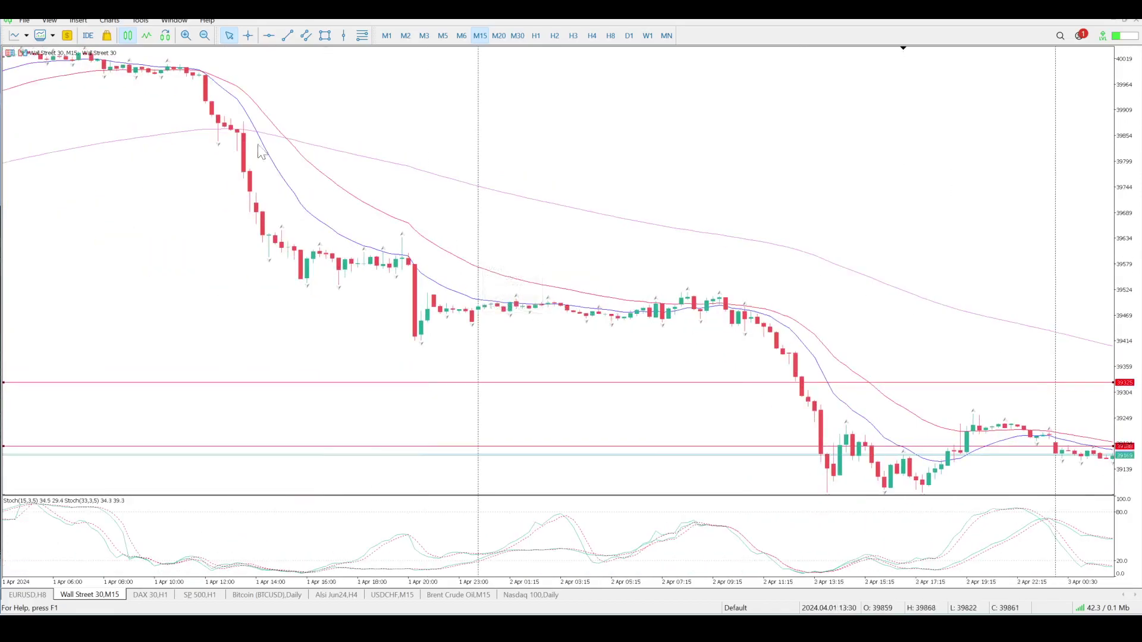
scroll(577, 296, down, 5)
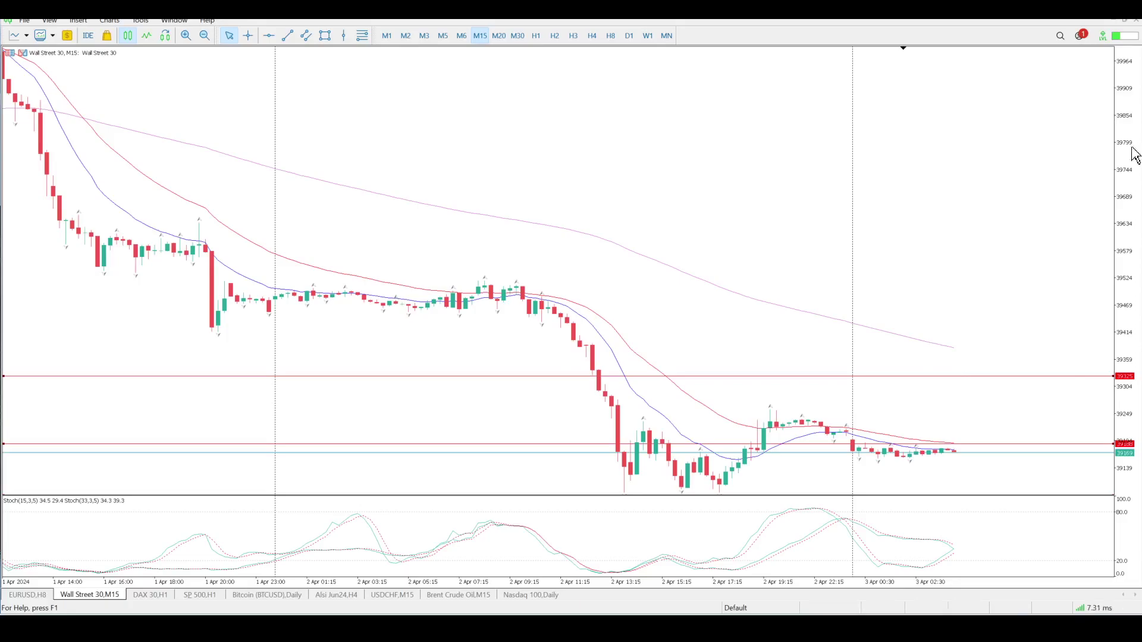
Delete the sloped red trendline from the M15 chart.
drag(1130, 163, 1129, 565)
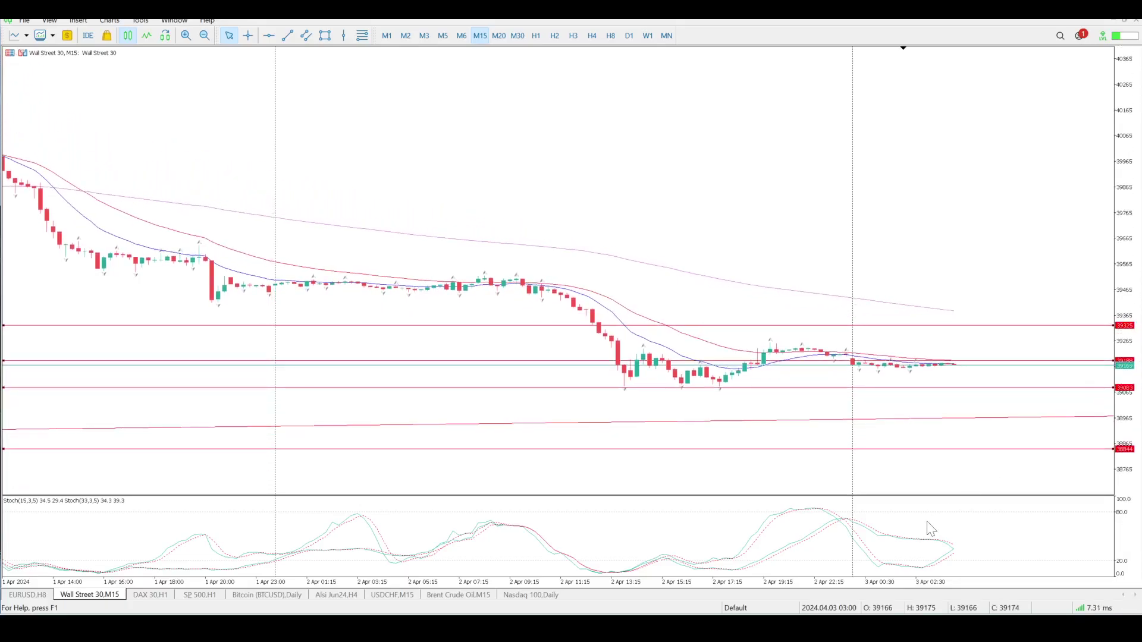
right_click(924, 420)
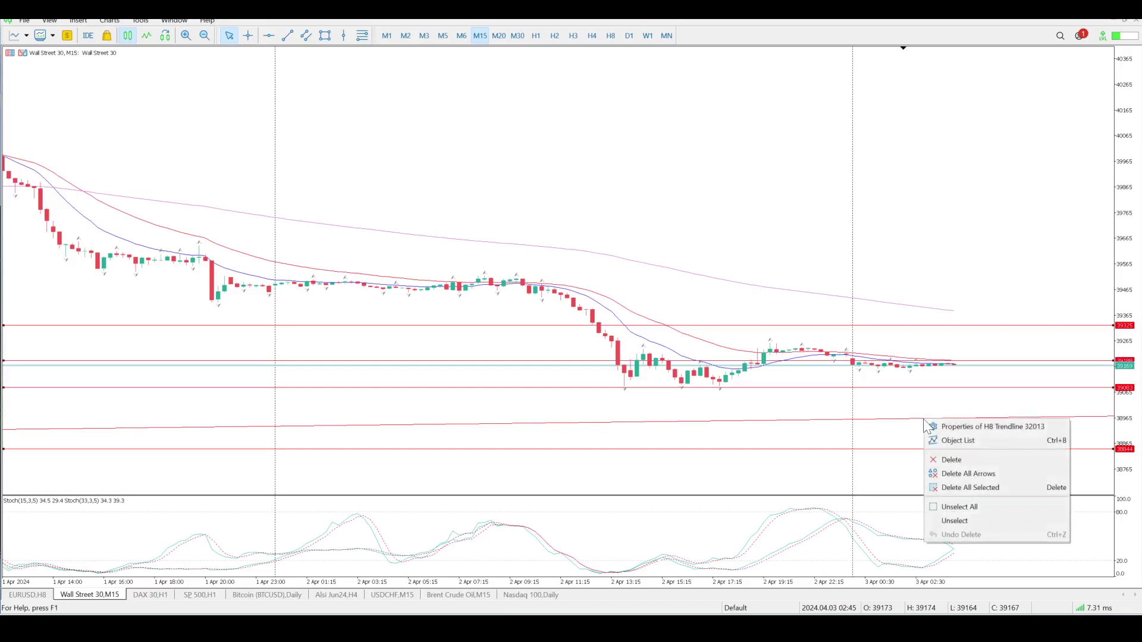
click(937, 460)
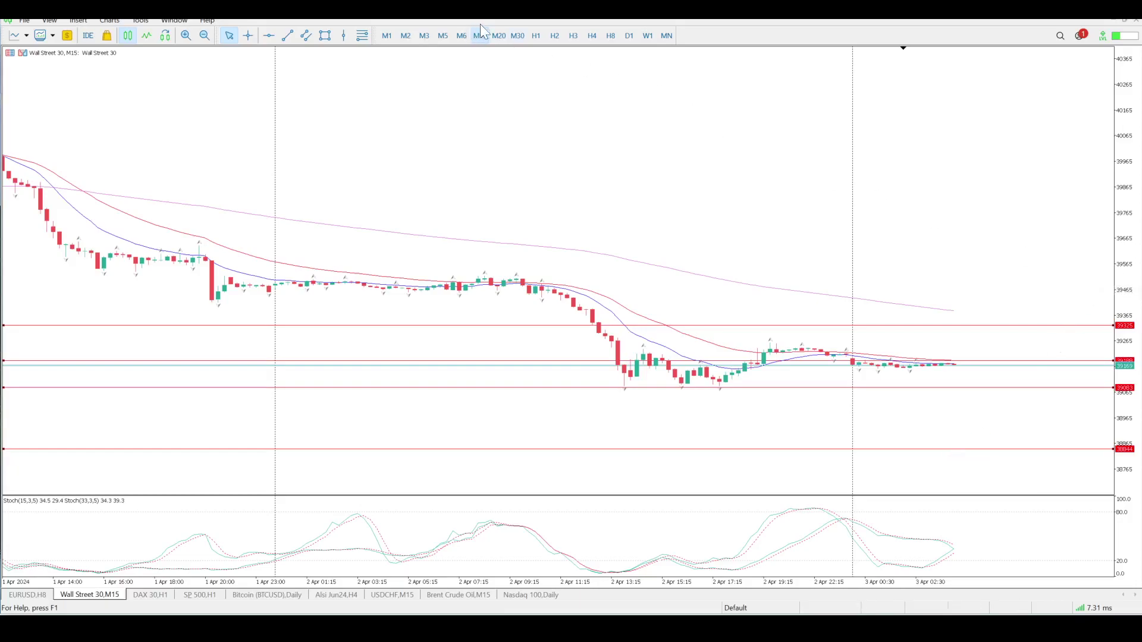
Switch to H1, compress the price scale and scroll back in history.
click(536, 36)
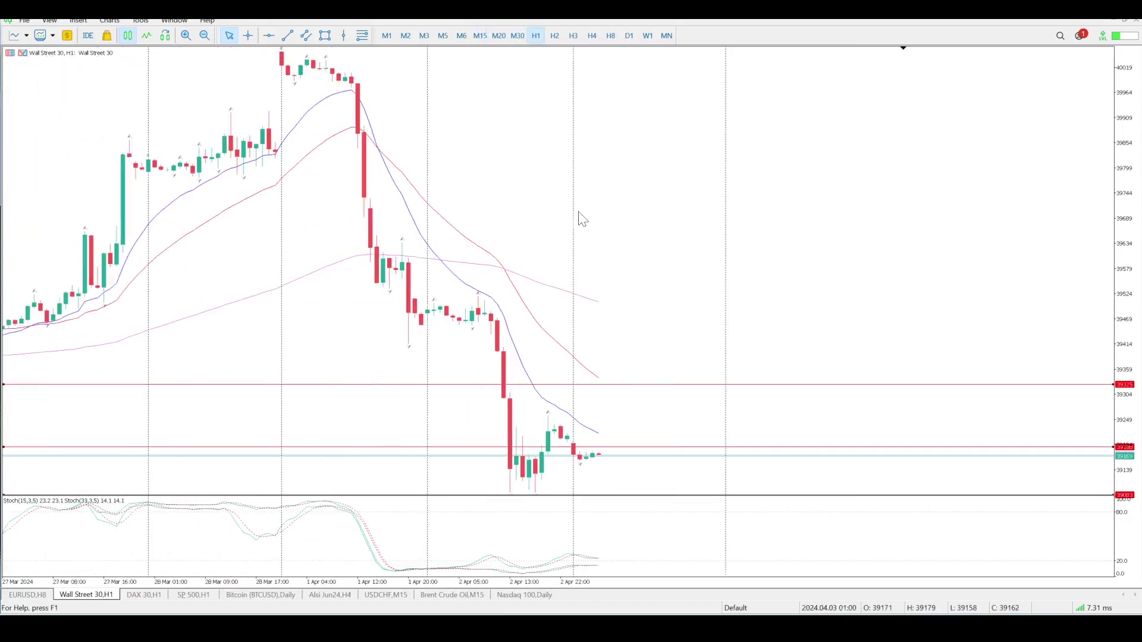
drag(1136, 83, 1114, 369)
scroll(774, 342, up, 5)
scroll(740, 340, up, 10)
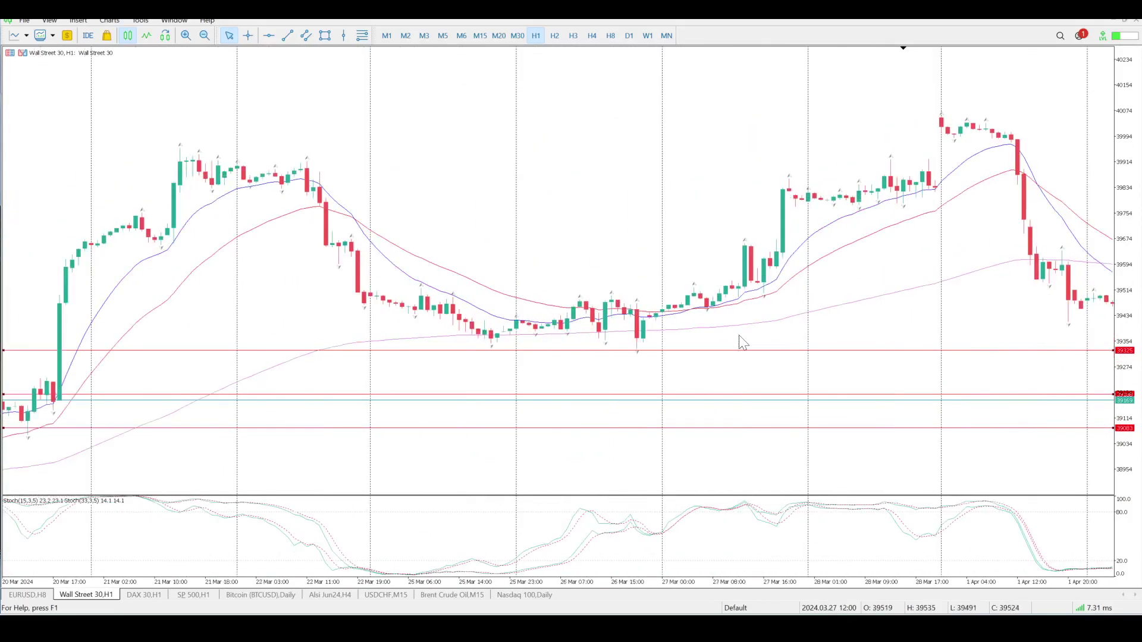
scroll(419, 312, up, 6)
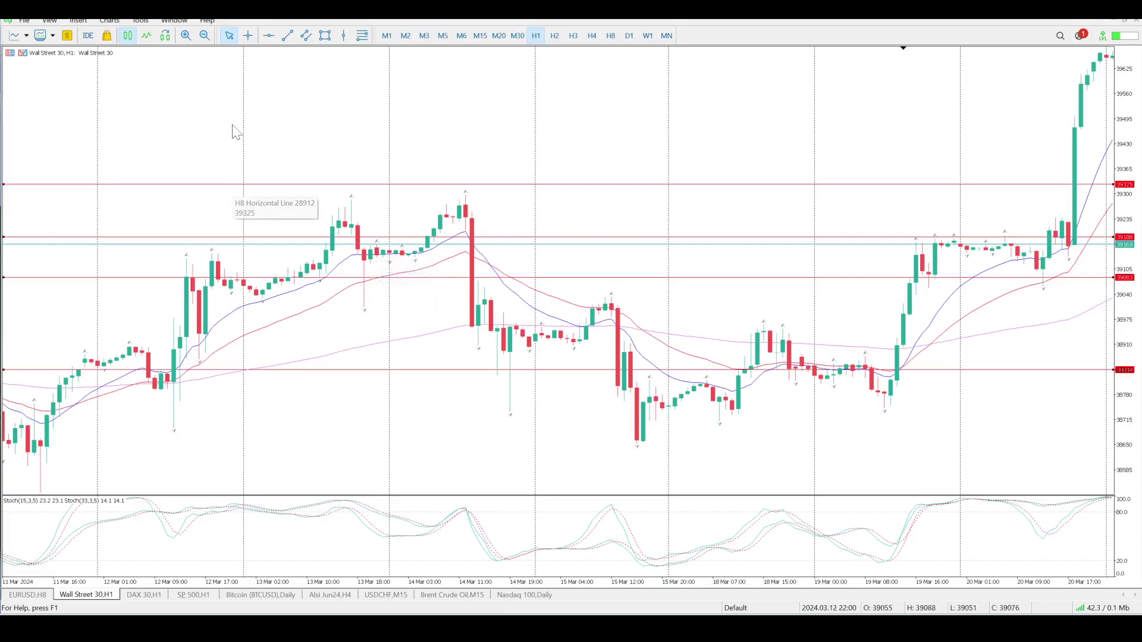
Place a red horizontal level around 39002 and widen the price range to show lower levels.
click(269, 35)
drag(319, 285, 316, 307)
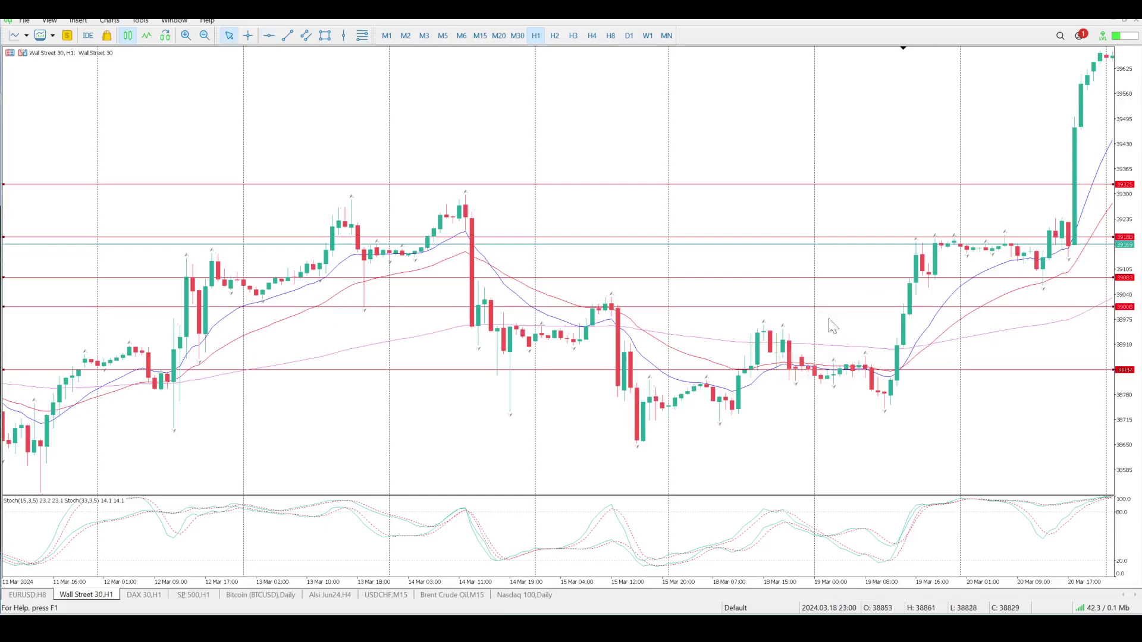
scroll(839, 323, down, 10)
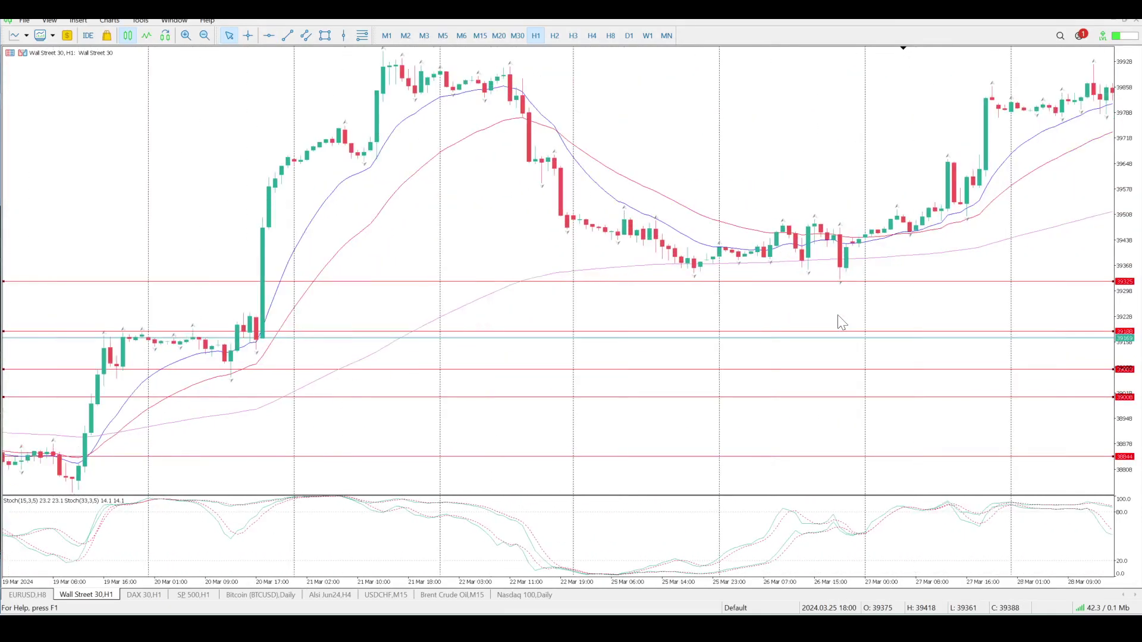
scroll(840, 320, down, 8)
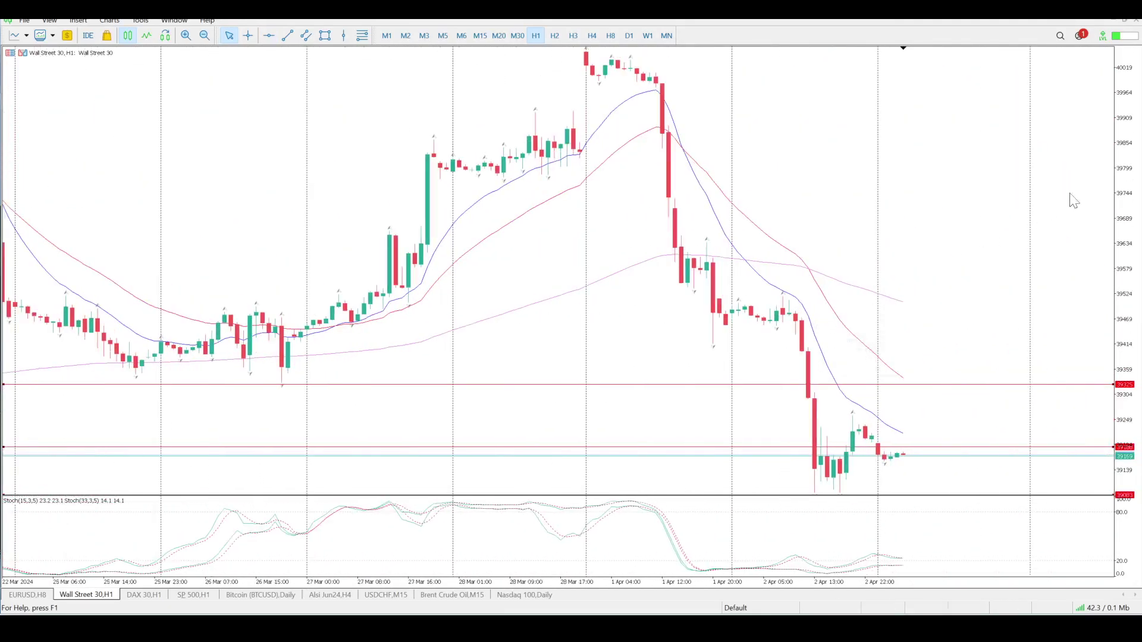
drag(1126, 162, 1102, 595)
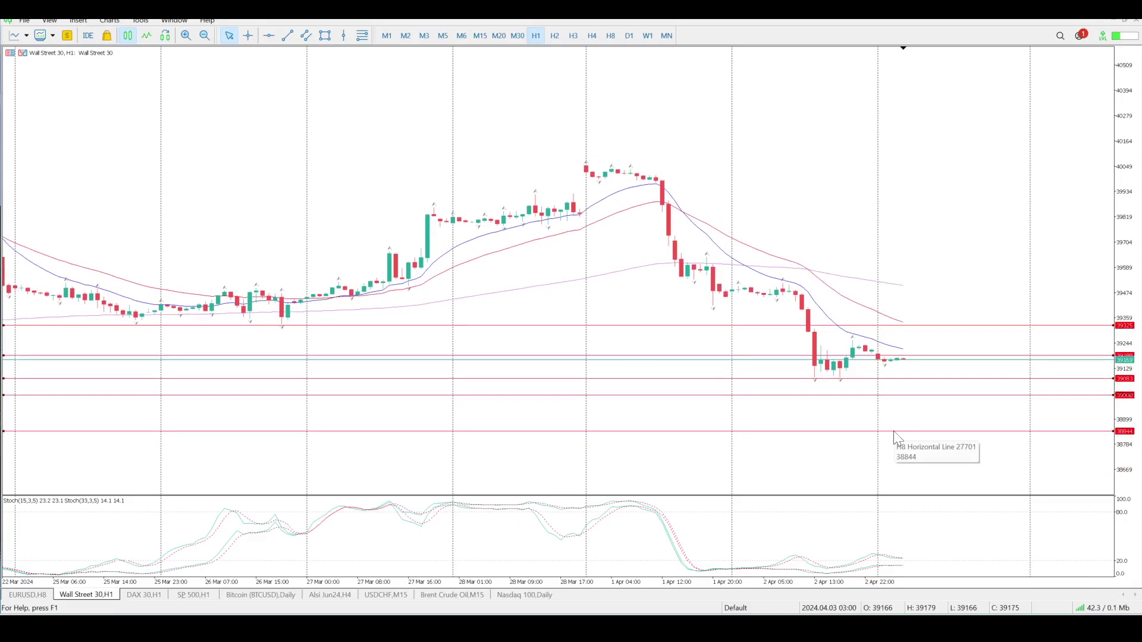
scroll(897, 437, up, 5)
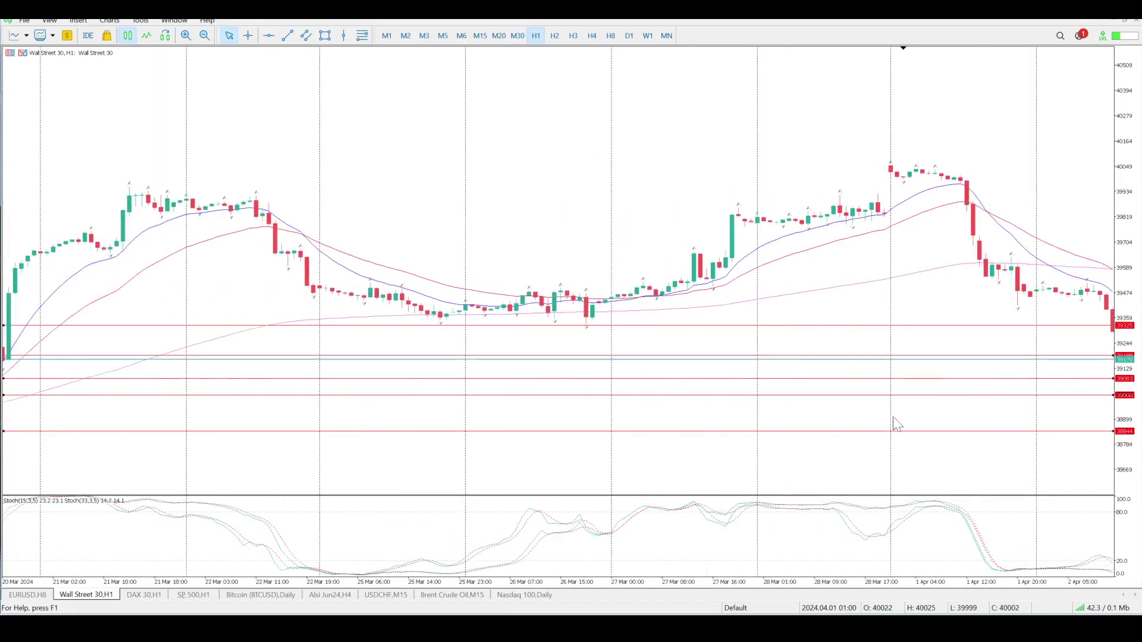
scroll(930, 367, down, 3)
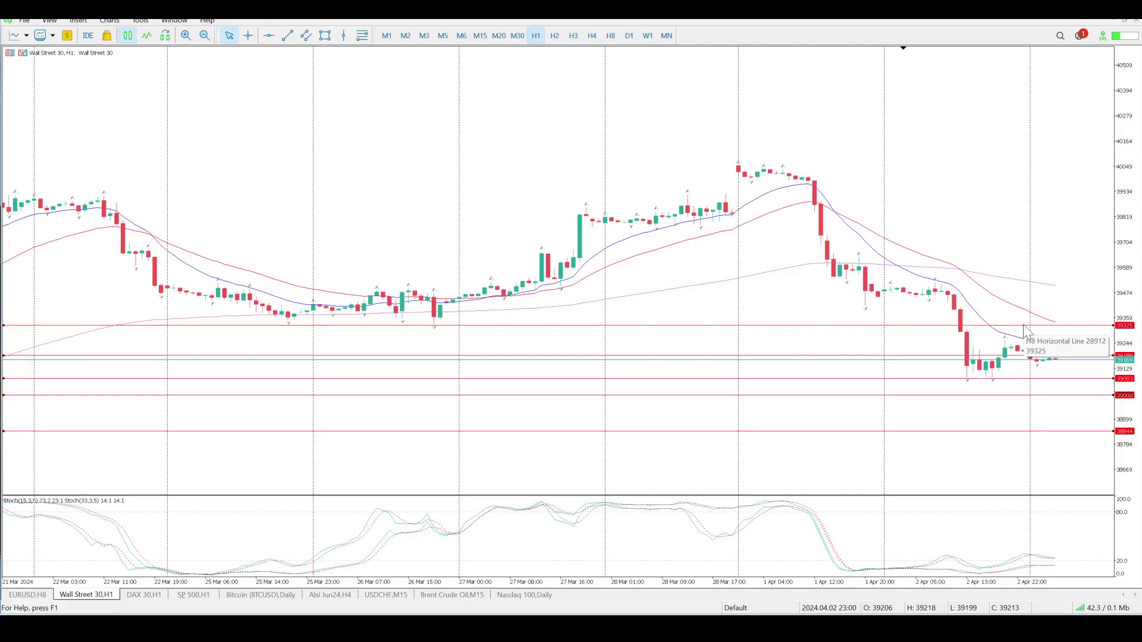
Return to M15 at the latest bars and measure a price distance with the crosshair.
click(480, 35)
key(End)
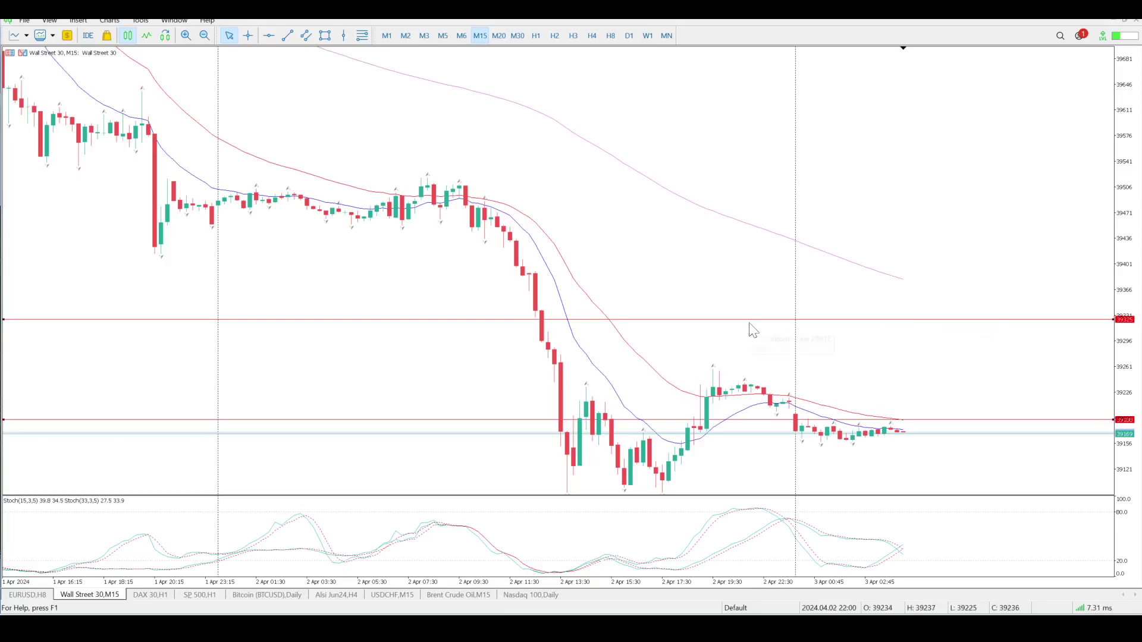
middle_click(916, 322)
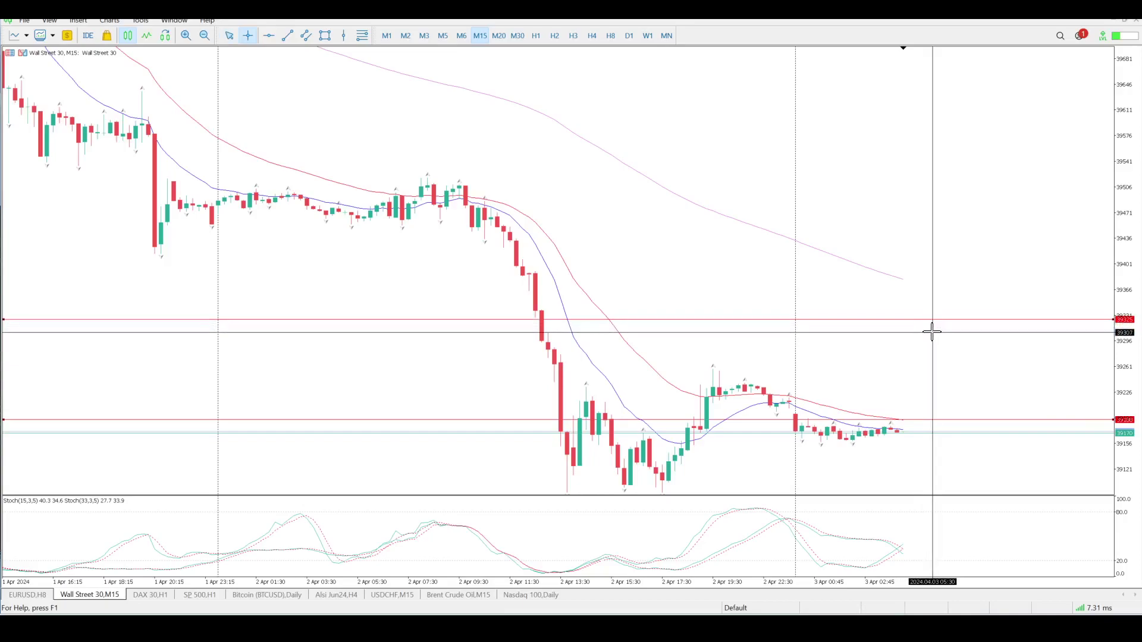
drag(932, 332, 970, 422)
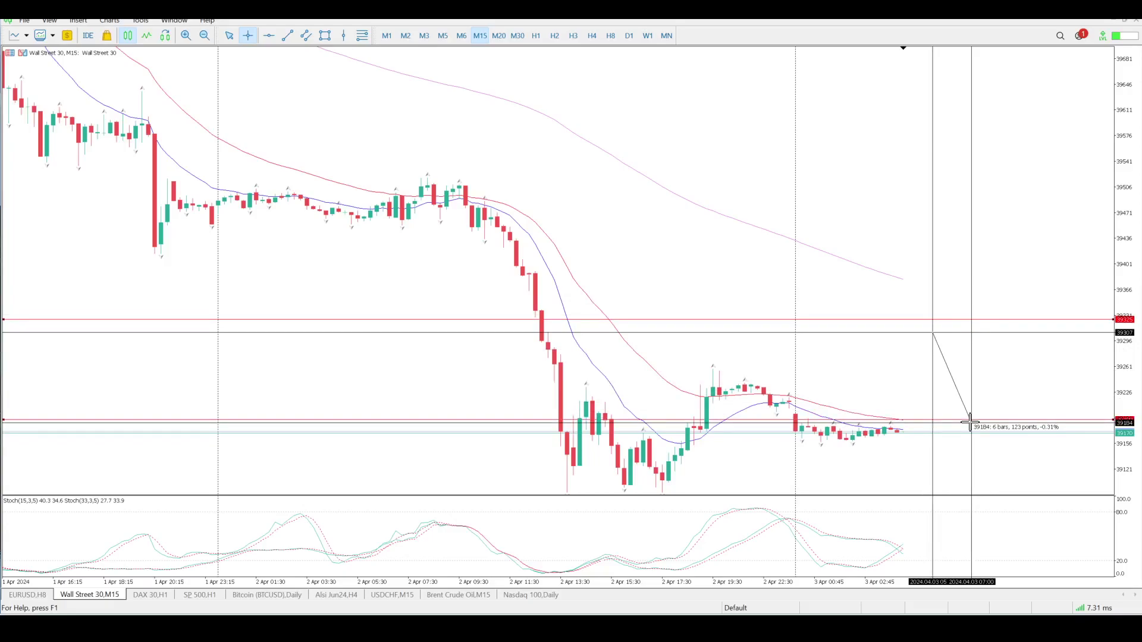
drag(970, 423, 970, 424)
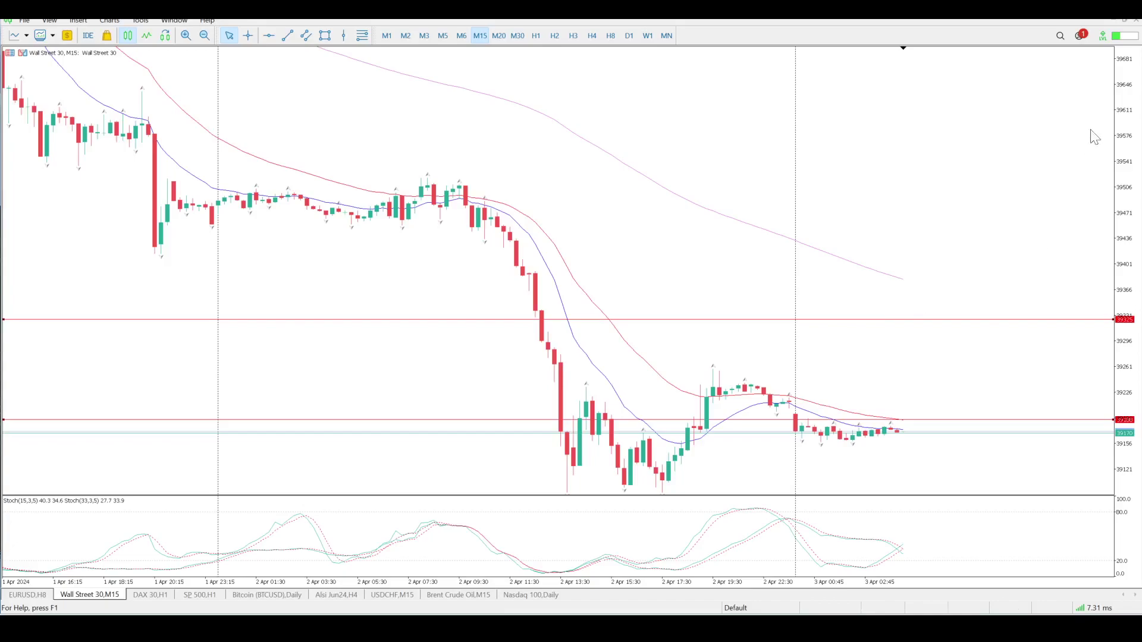
Compress the price scale until every level down to 38844 is visible.
drag(1126, 106, 1125, 256)
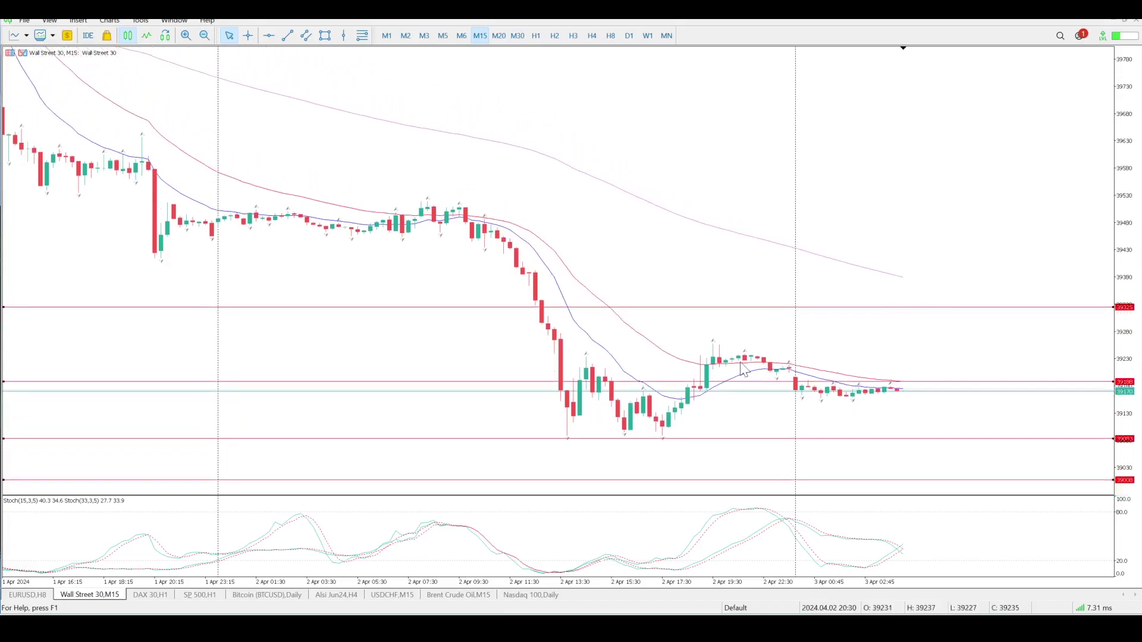
mouse_move(831, 392)
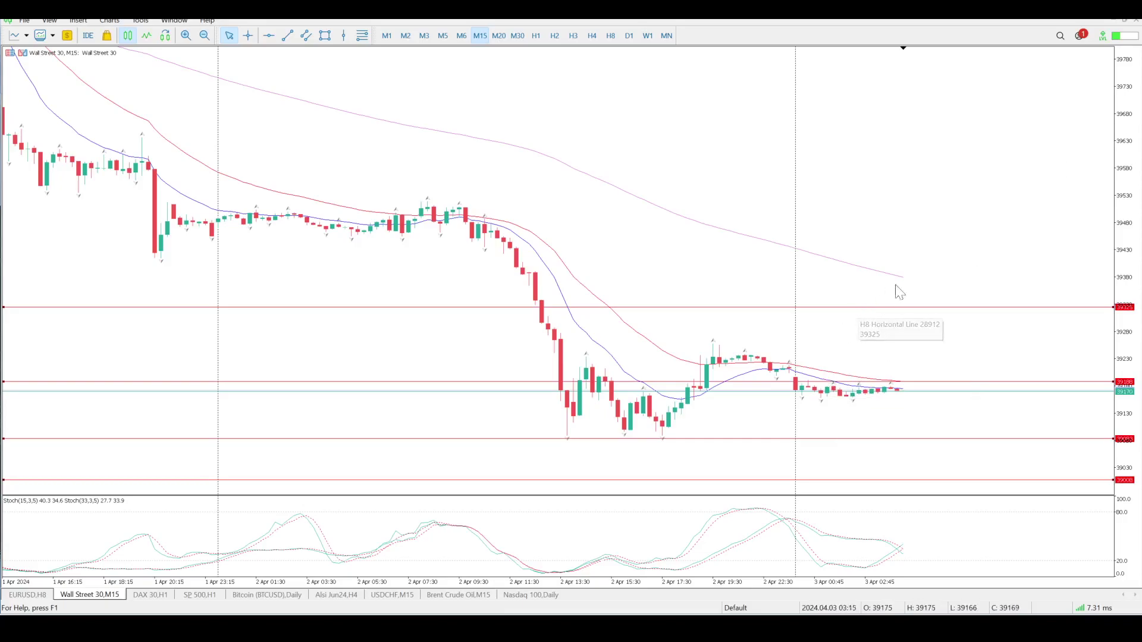
drag(1126, 117, 884, 339)
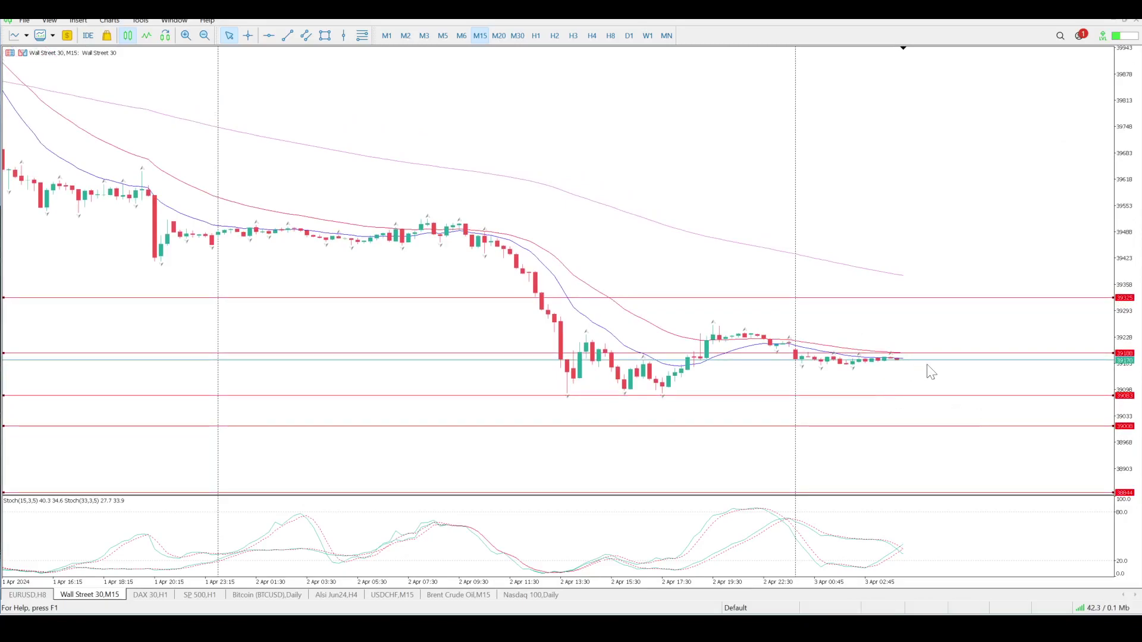
drag(1135, 171, 1021, 440)
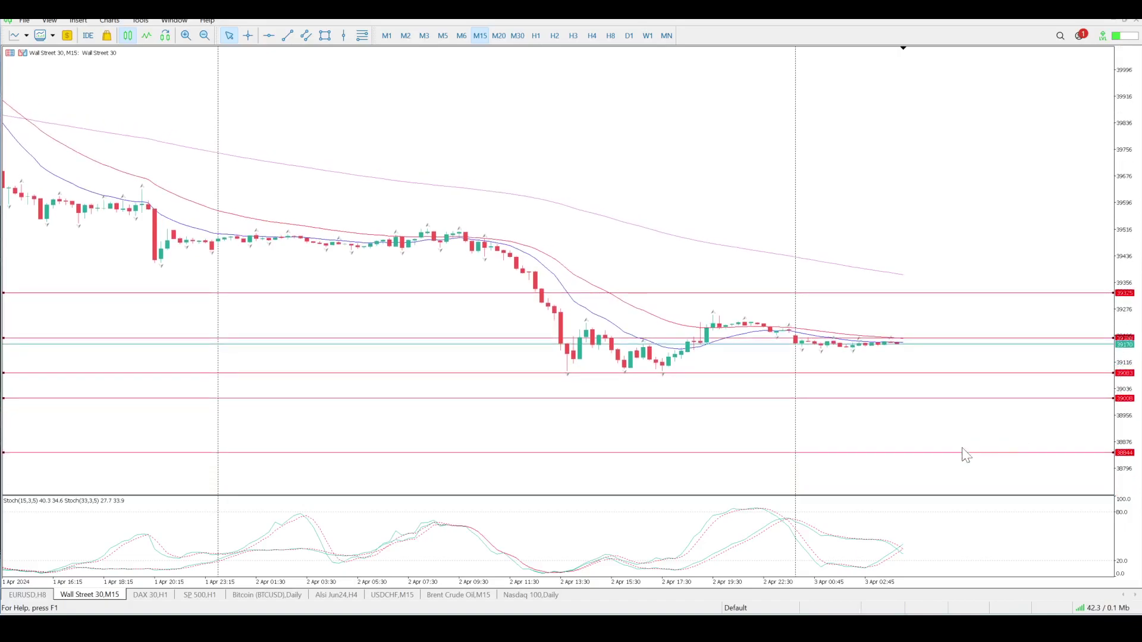